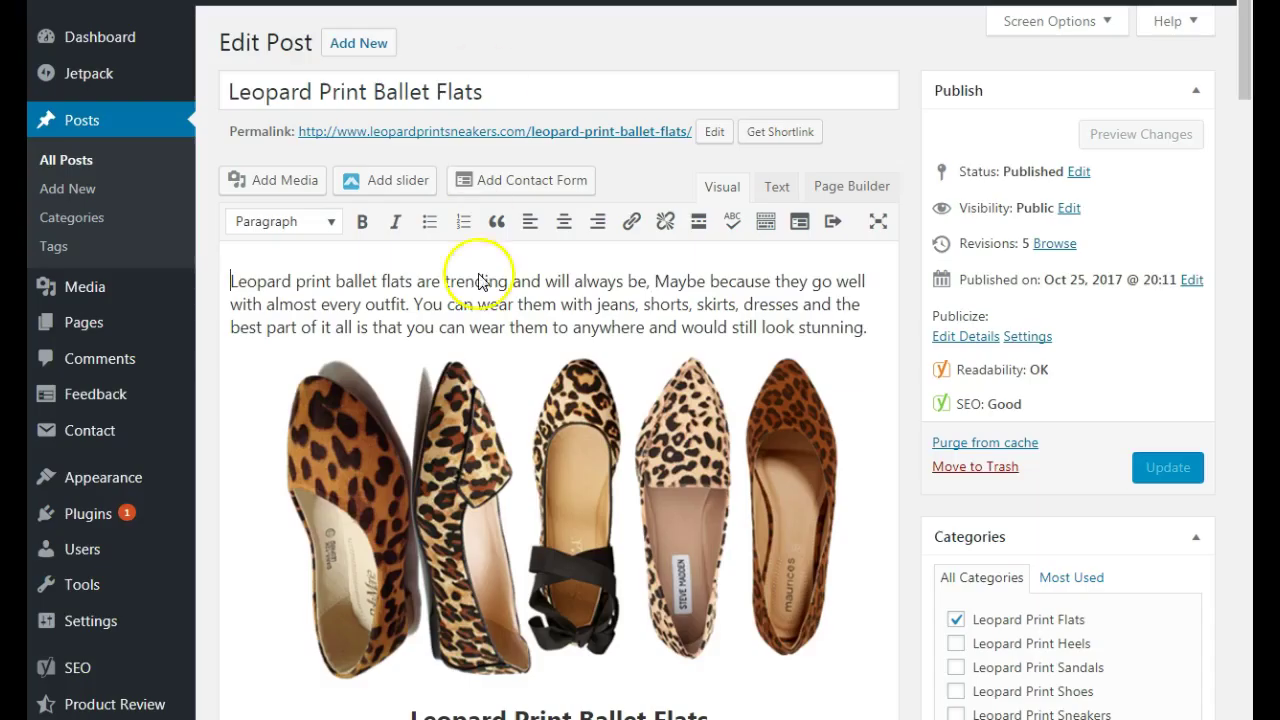
# Step: Open the Amazon Associates Native Shopping Custom Ads builder, starting with 0 products and 'My Amazon Picks'
pyautogui.scroll(-5, 436, 477)
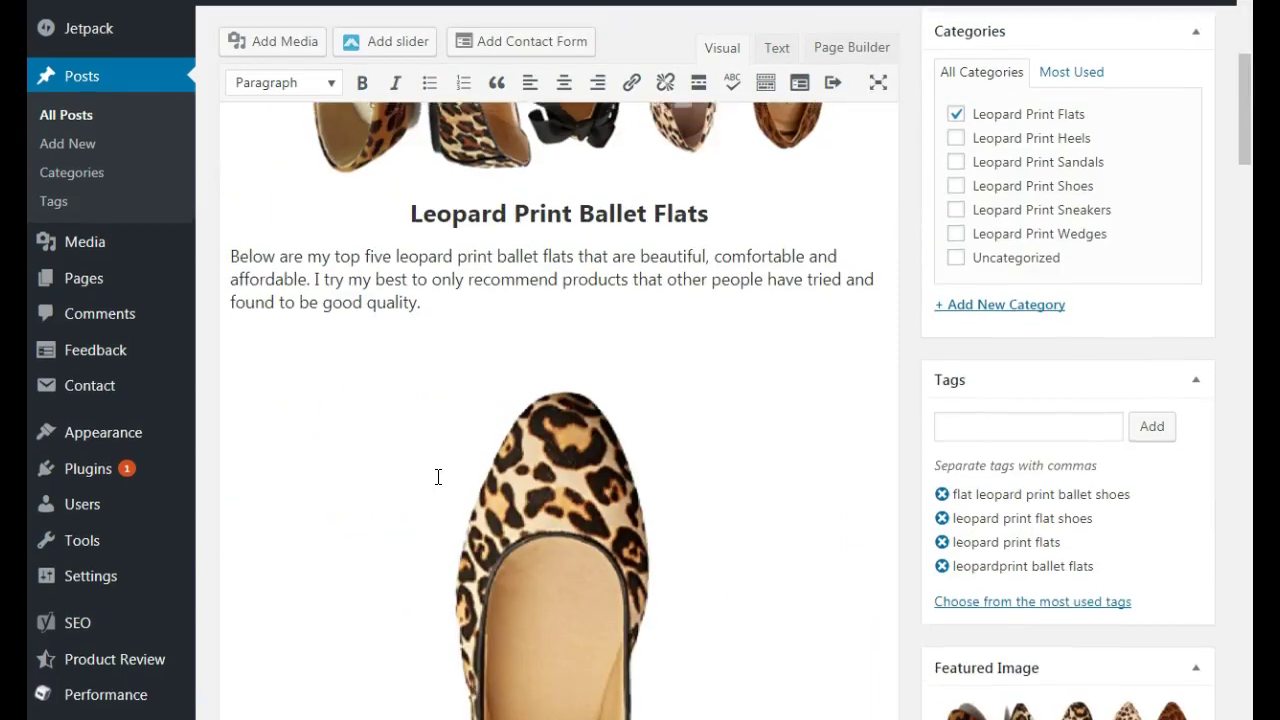
pyautogui.scroll(5, 437, 477)
pyautogui.click(425, 473)
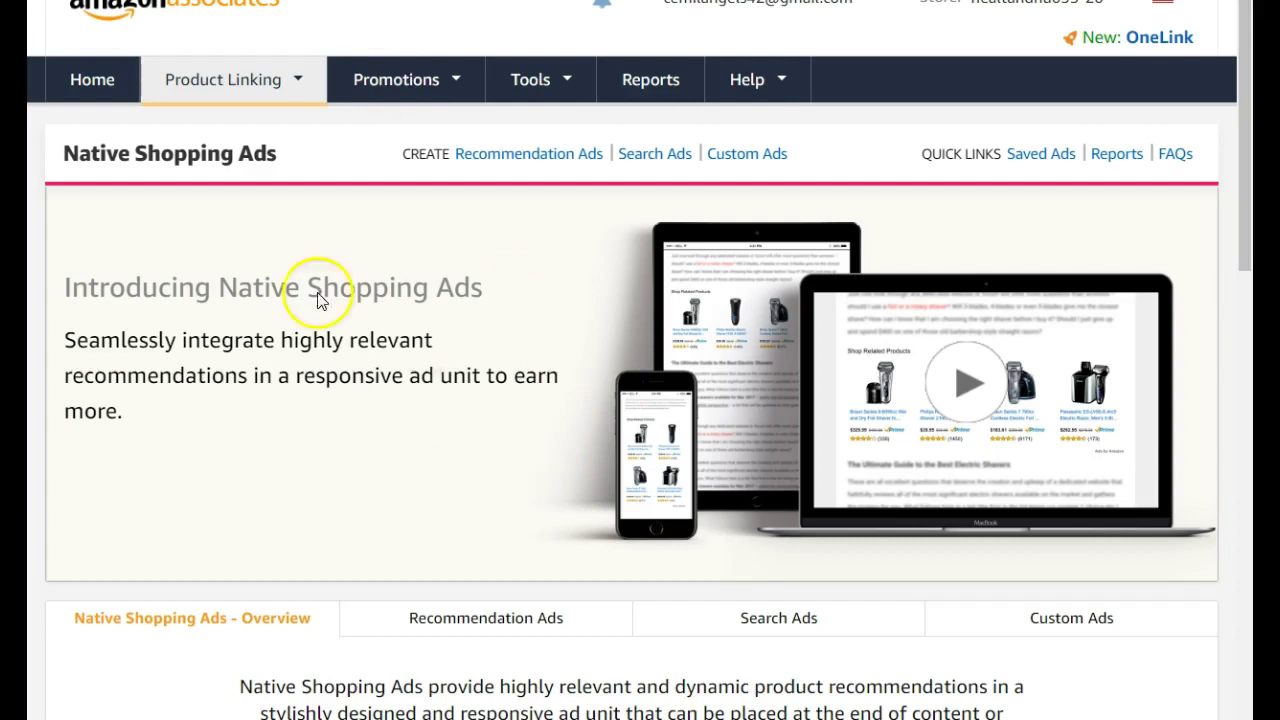
pyautogui.moveTo(246, 80)
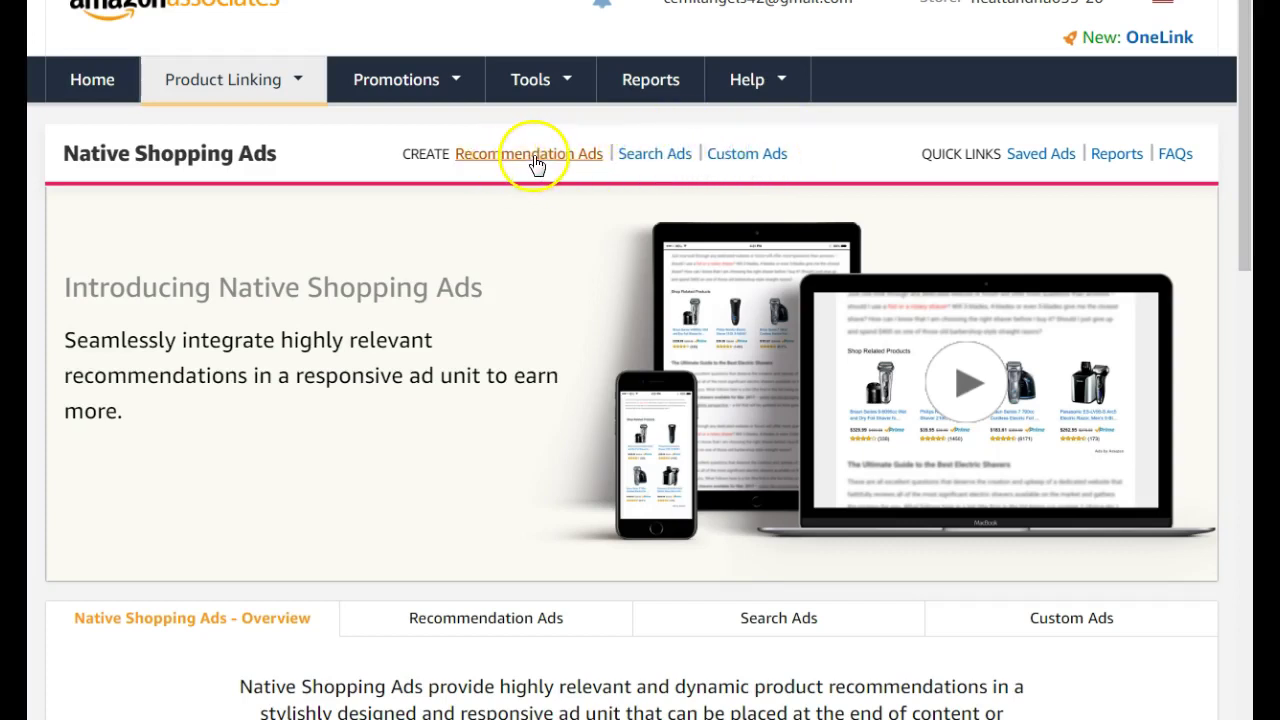
pyautogui.click(752, 163)
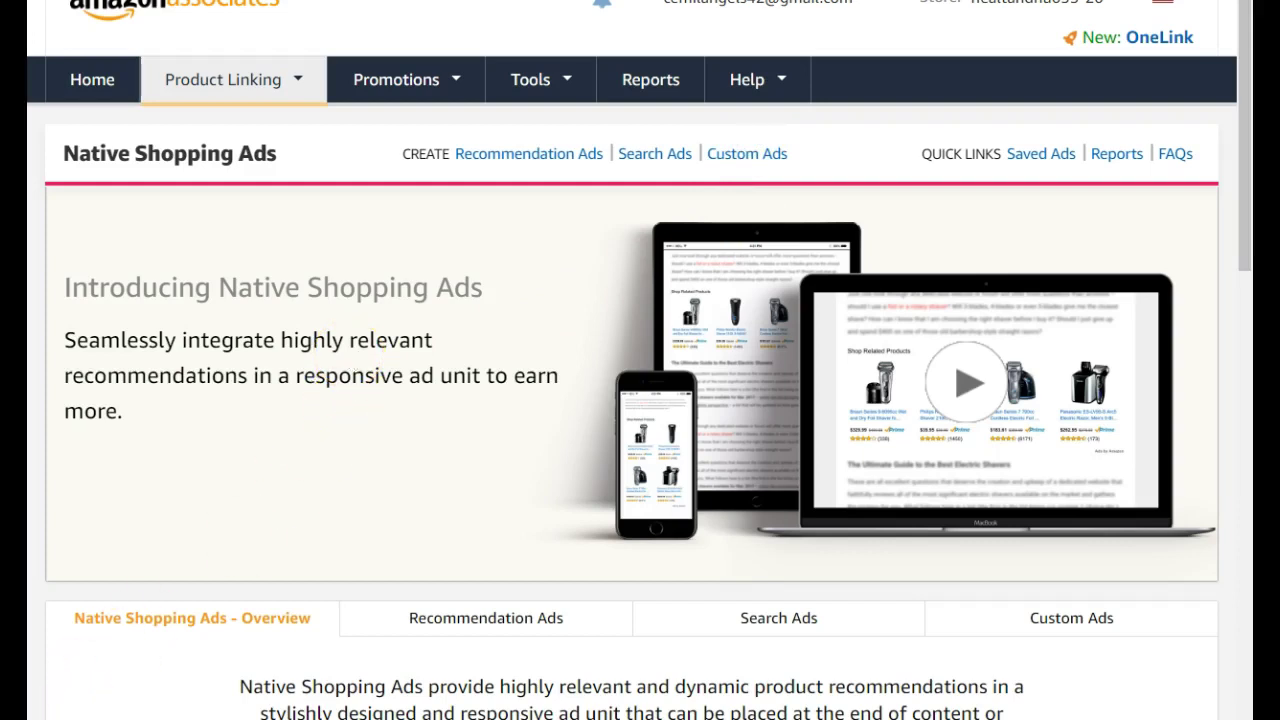
pyautogui.scroll(-5, 218, 345)
pyautogui.scroll(3, 218, 341)
pyautogui.scroll(-3, 218, 340)
# Step: Search the Amazon product list for 'leopard print ballet flats'
pyautogui.click(107, 165)
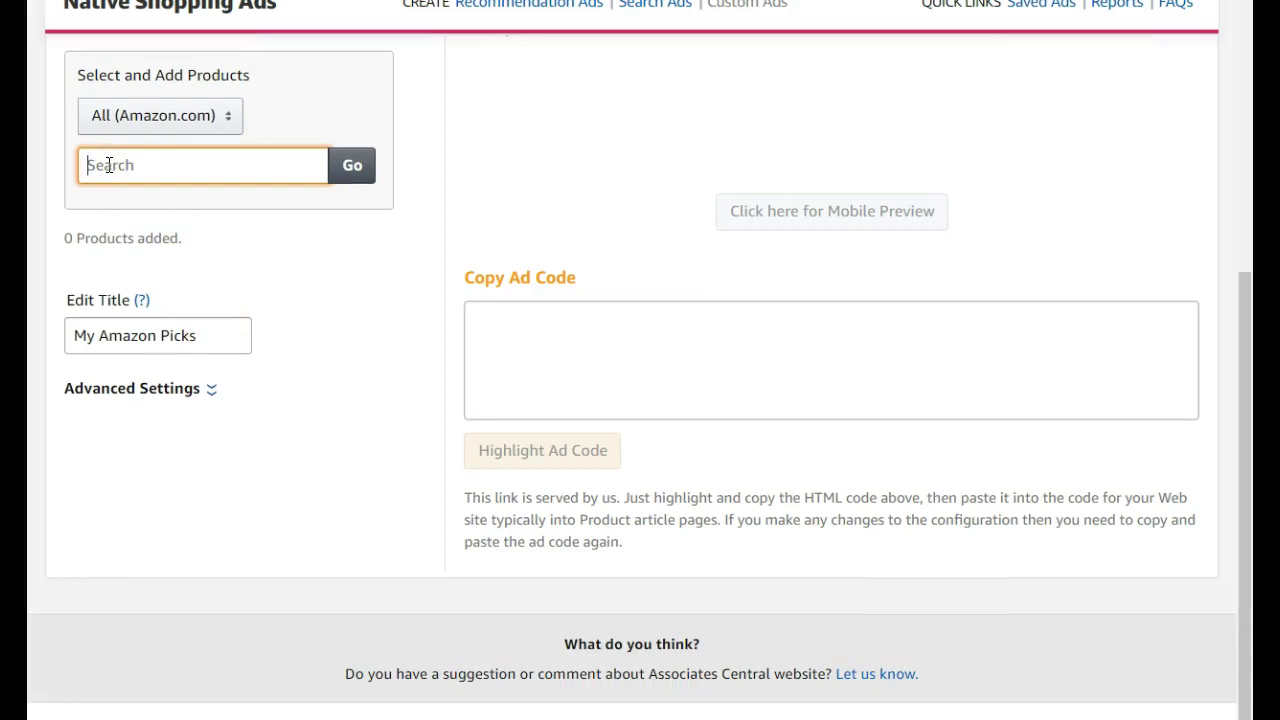
pyautogui.write('leopard print ballet flats')
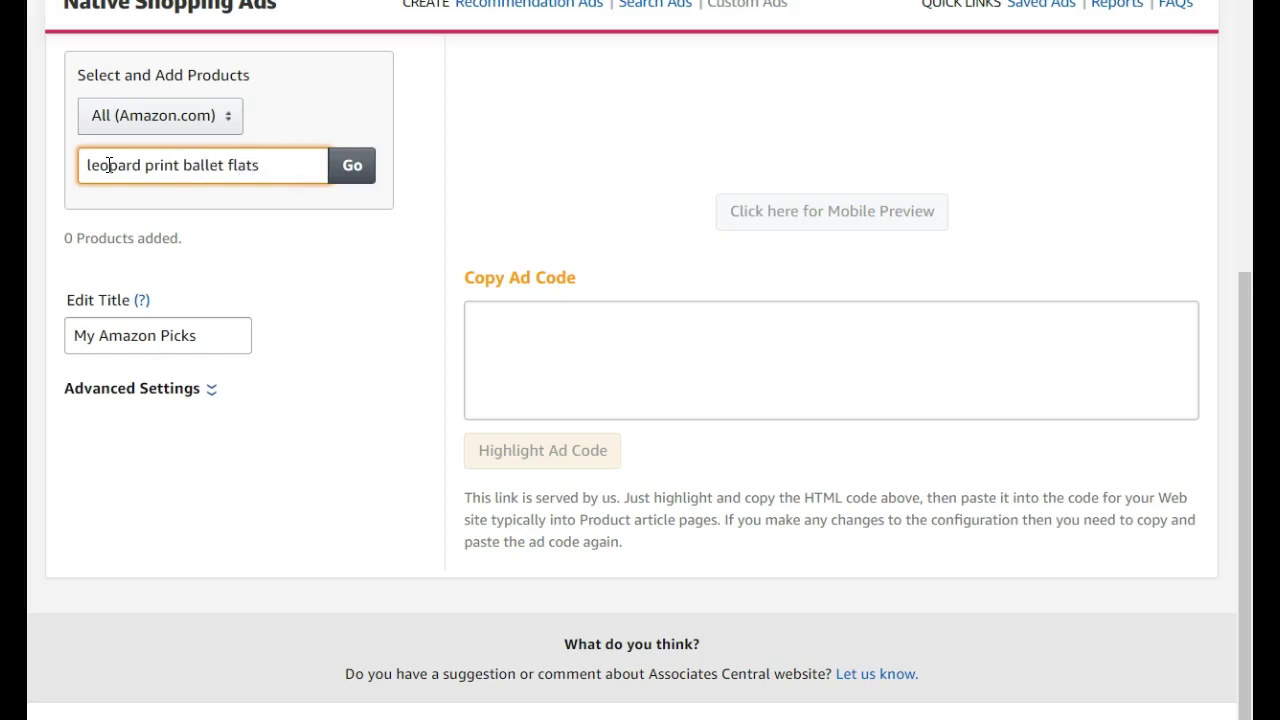
pyautogui.click(352, 165)
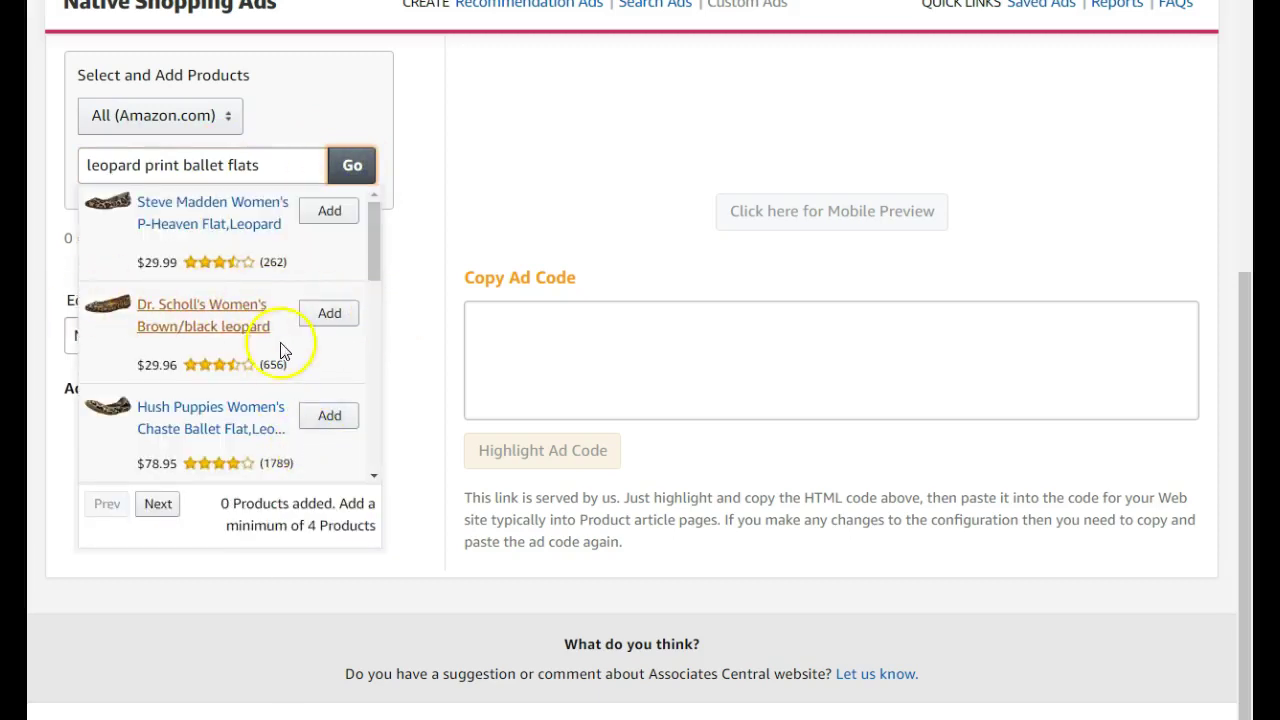
# Step: Add the Hush Puppies, Steve Madden, Dr. Scholl's, Sam Edelman and Sidekicks flats, then select the title
pyautogui.click(331, 417)
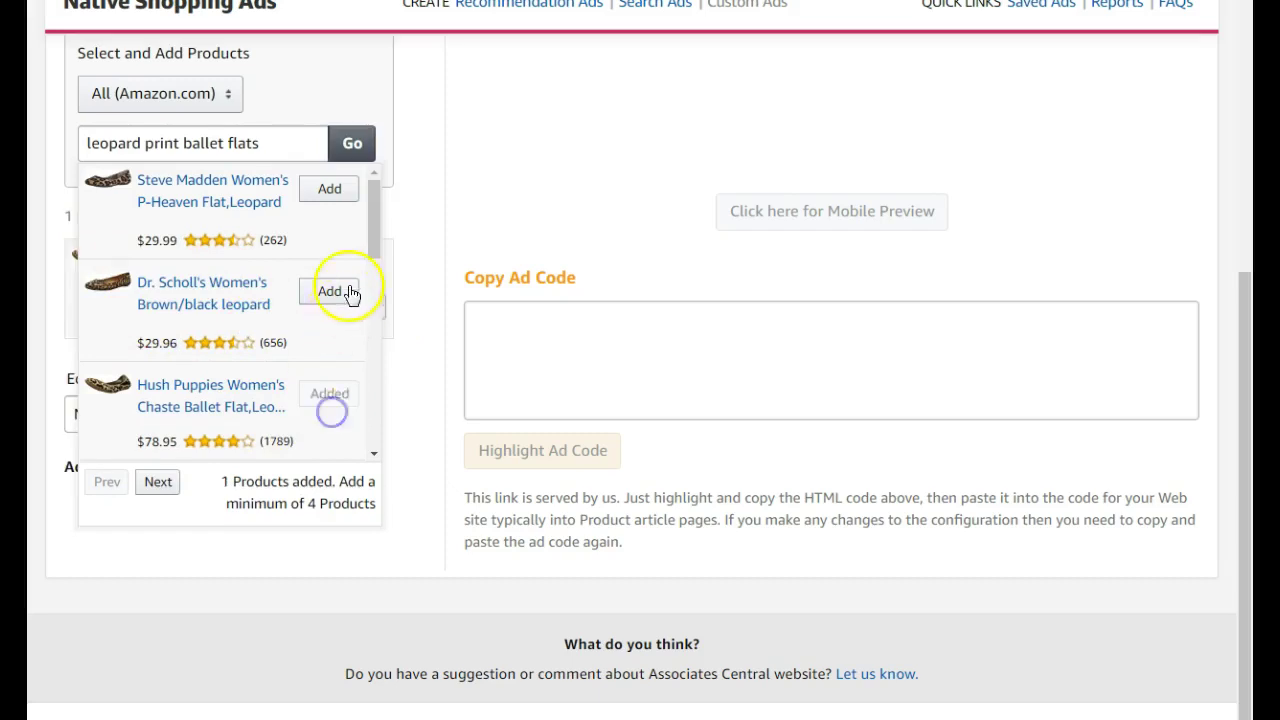
pyautogui.click(330, 189)
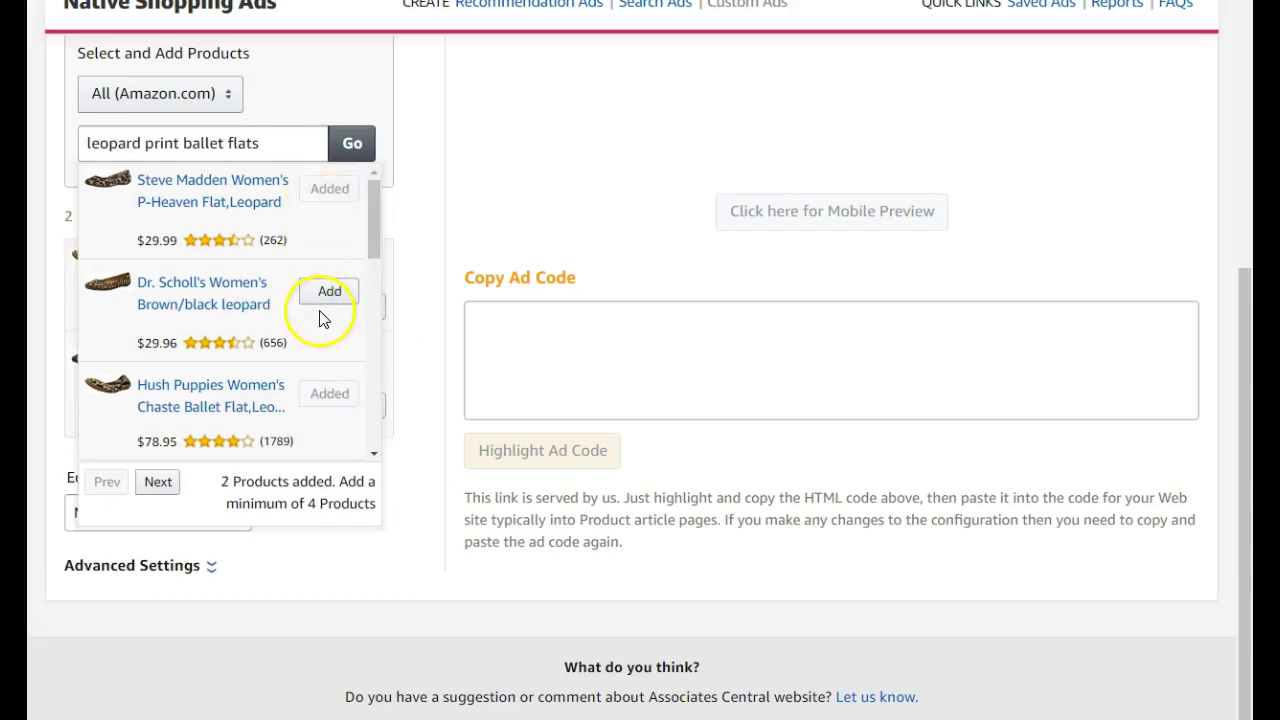
pyautogui.click(327, 289)
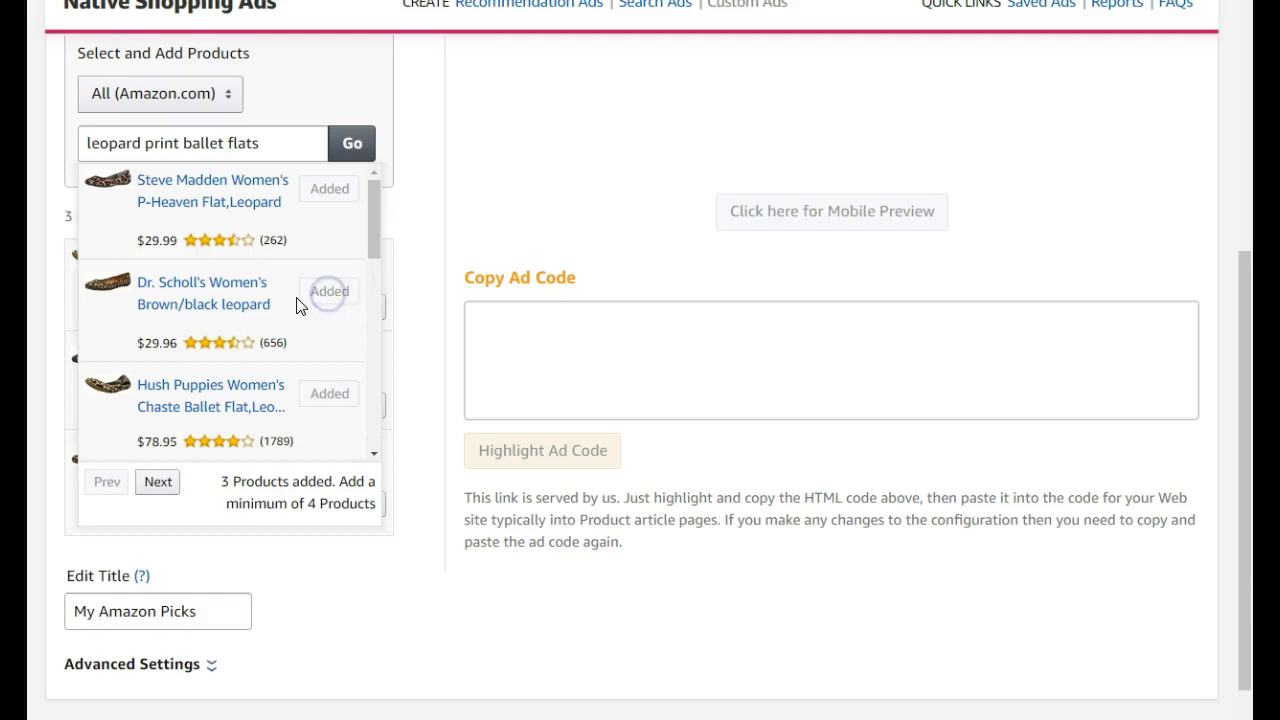
pyautogui.scroll(-3, 300, 300)
pyautogui.click(329, 197)
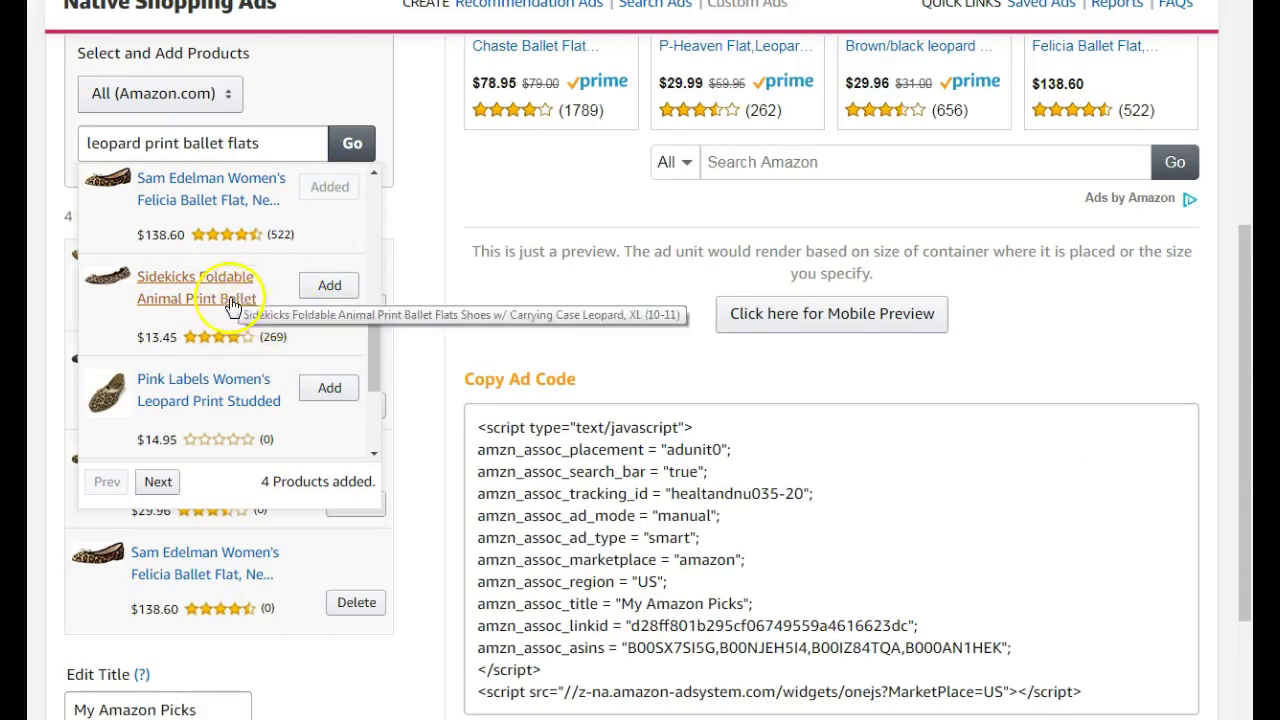
pyautogui.click(329, 287)
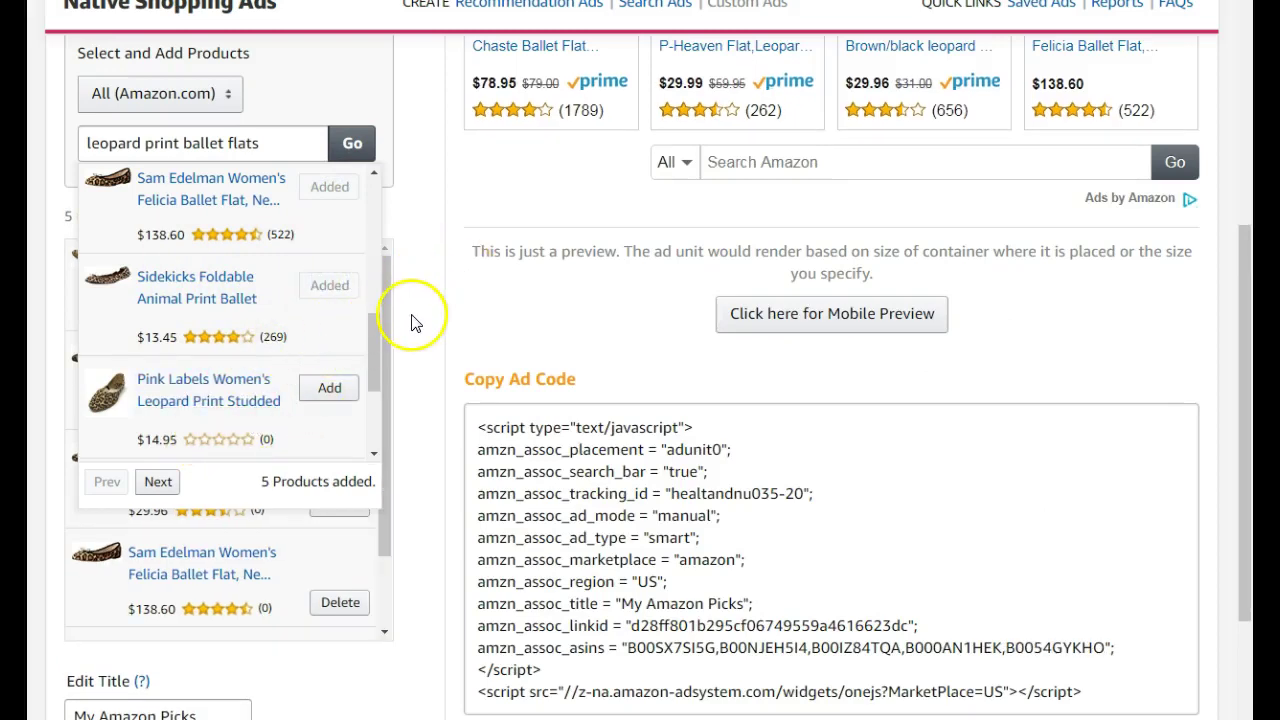
pyautogui.scroll(-4, 411, 320)
pyautogui.moveTo(212, 316); pyautogui.dragTo(40, 314)
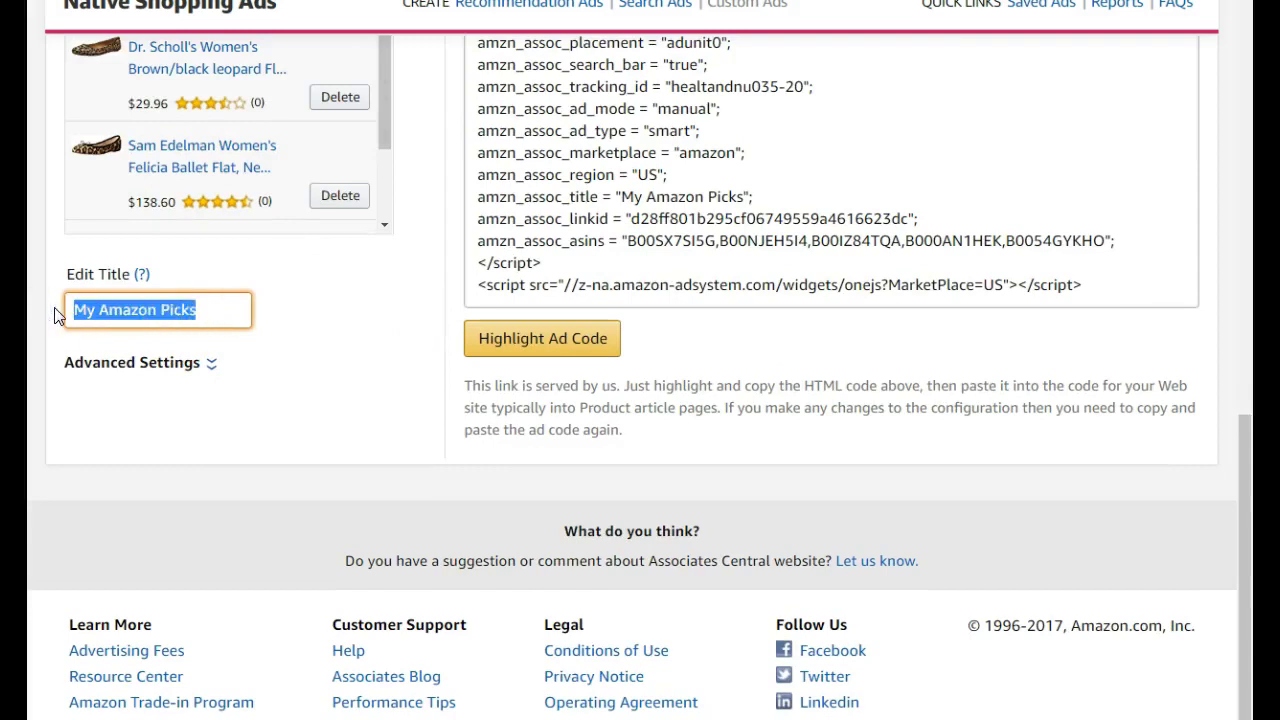
# Step: Retitle the ad 'Recommended Ballet Flats' and copy its complete generated ad code
pyautogui.write('R')
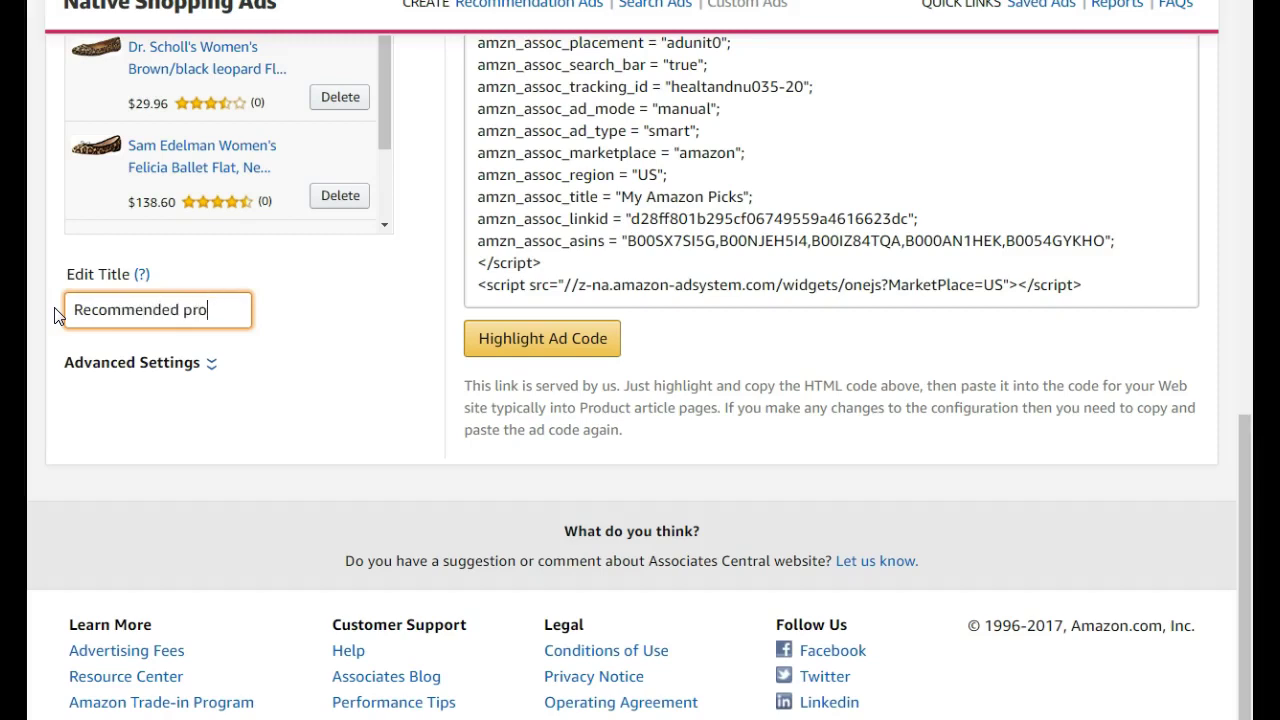
pyautogui.write('ecommended Ballet Flats')
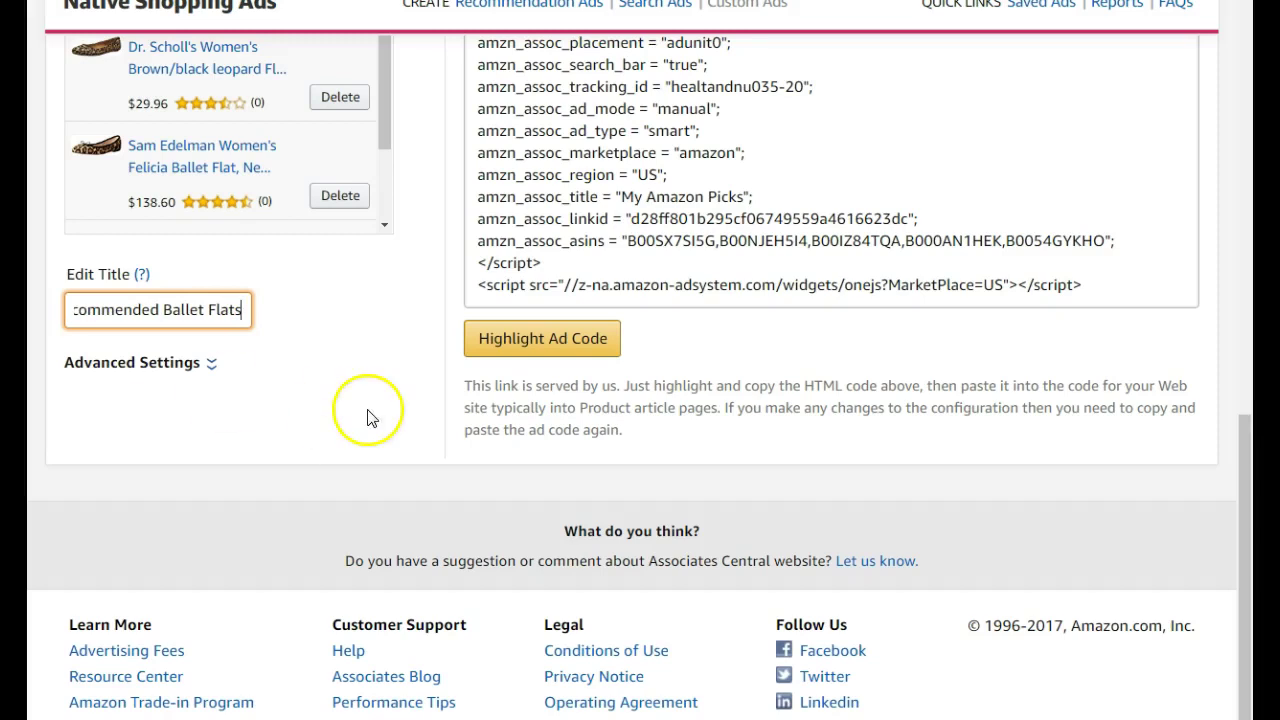
pyautogui.scroll(3, 280, 395)
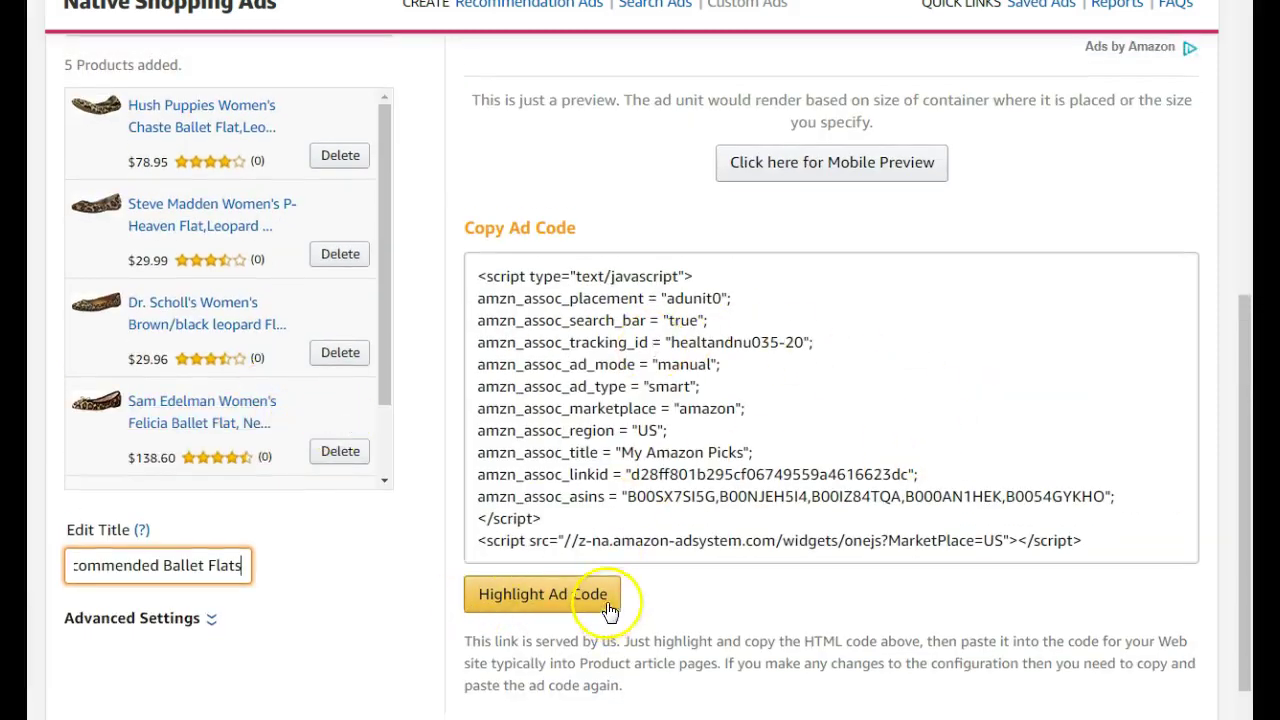
pyautogui.click(560, 596)
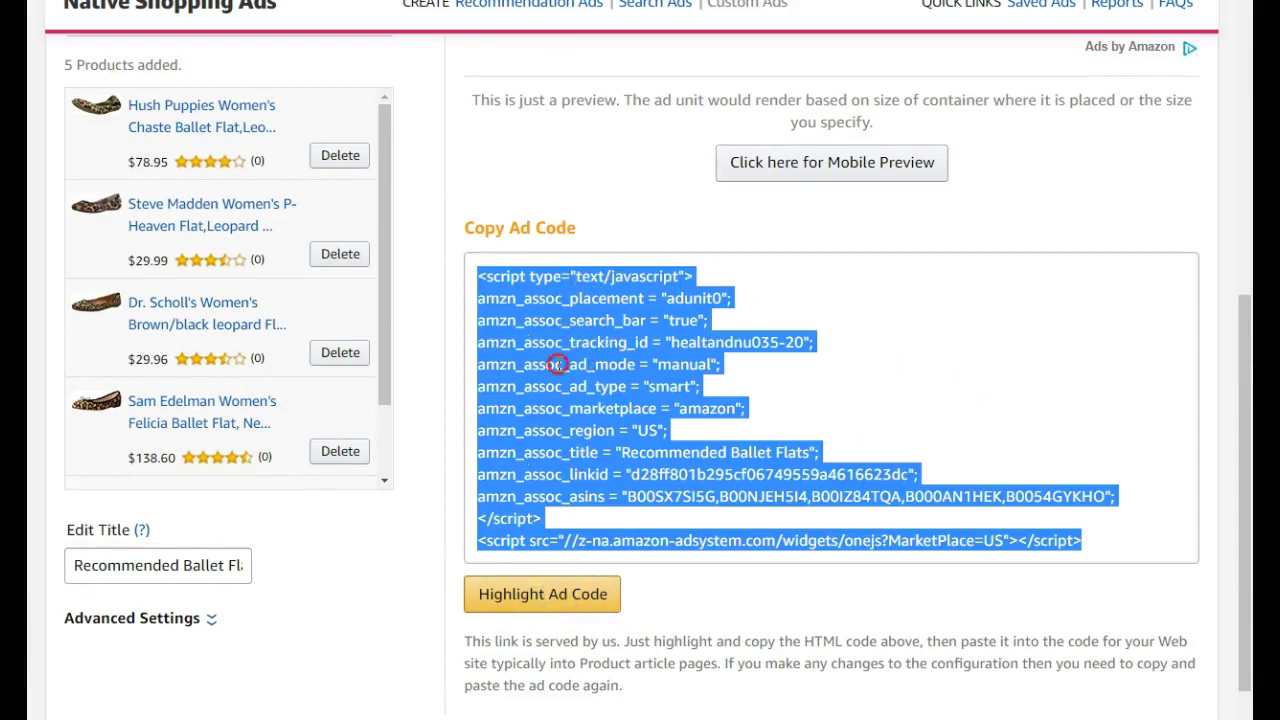
pyautogui.rightClick(566, 364)
pyautogui.click(598, 378)
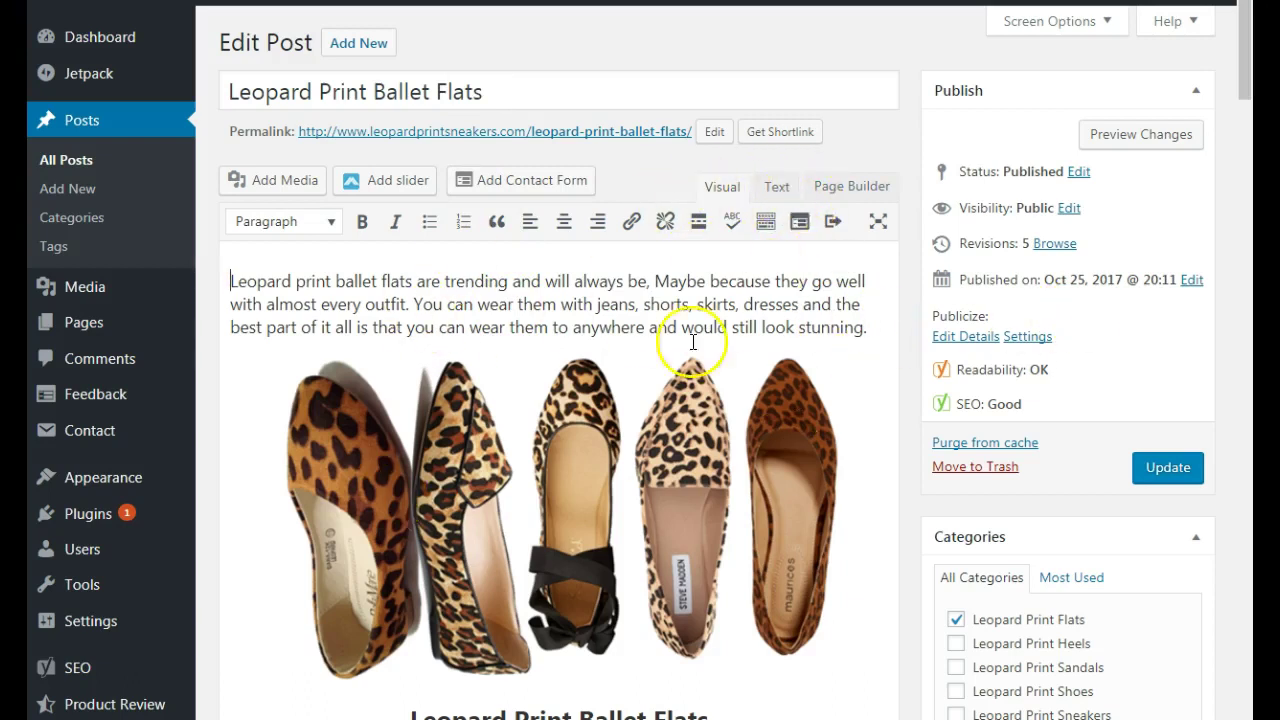
# Step: In the Text tab, paste the Amazon ad script on the blank line before 'If you liked'
pyautogui.click(777, 188)
pyautogui.scroll(-15, 628, 463)
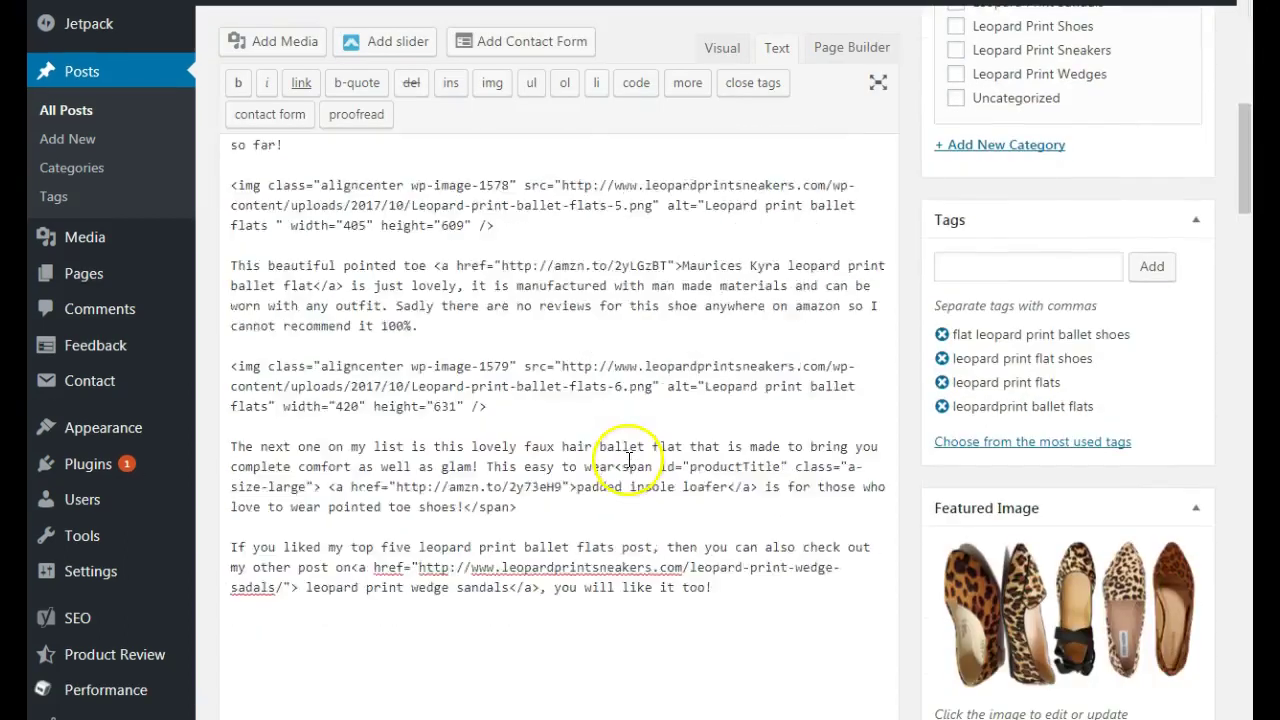
pyautogui.scroll(3, 629, 459)
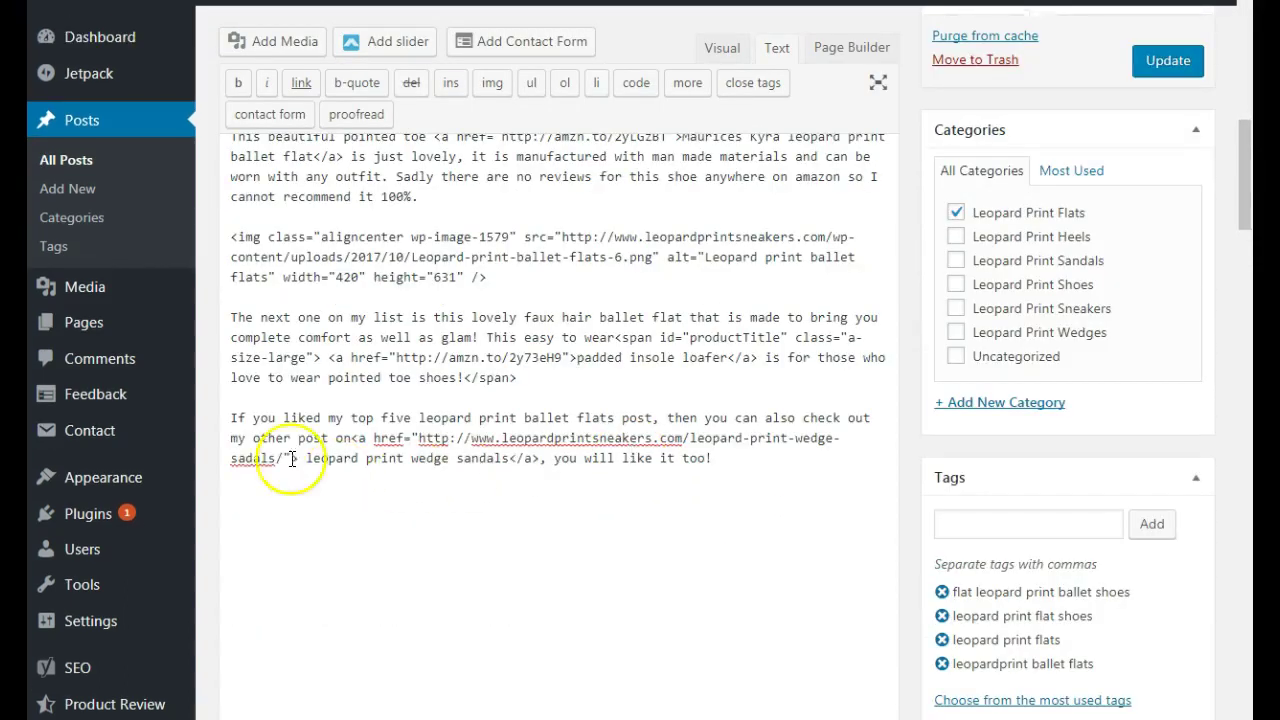
pyautogui.click(240, 398)
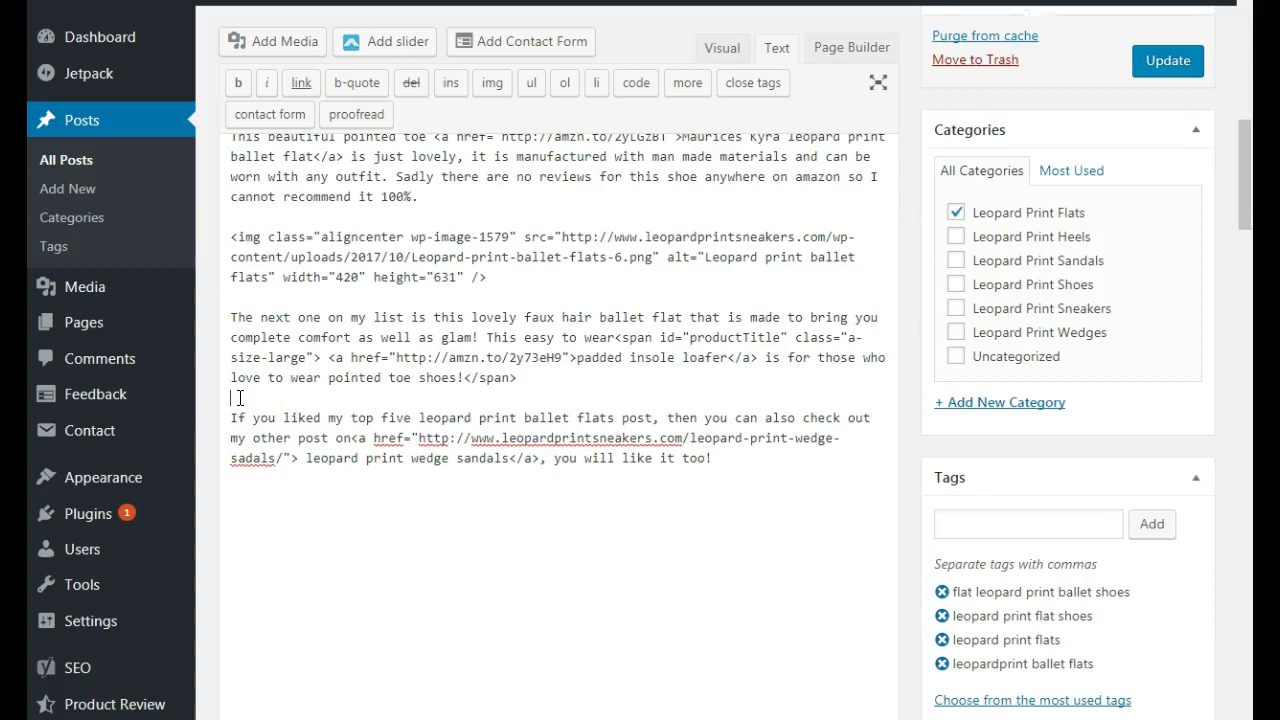
pyautogui.rightClick(233, 397)
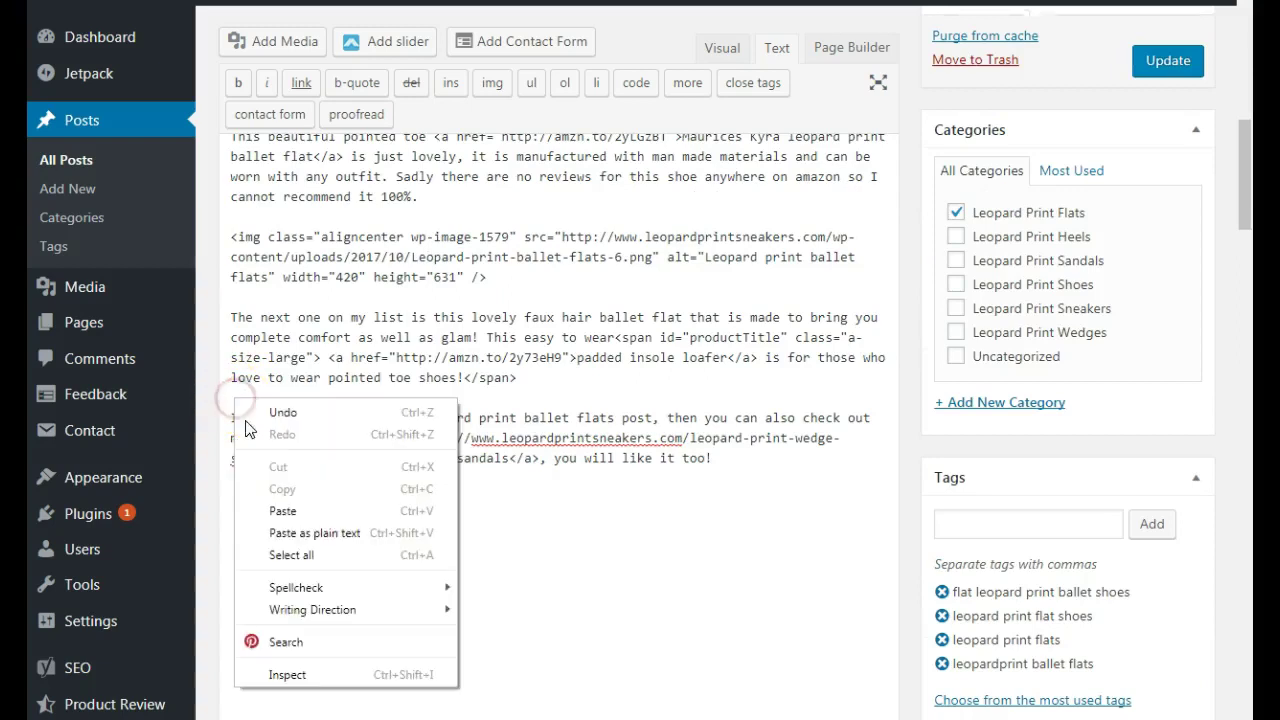
pyautogui.click(286, 513)
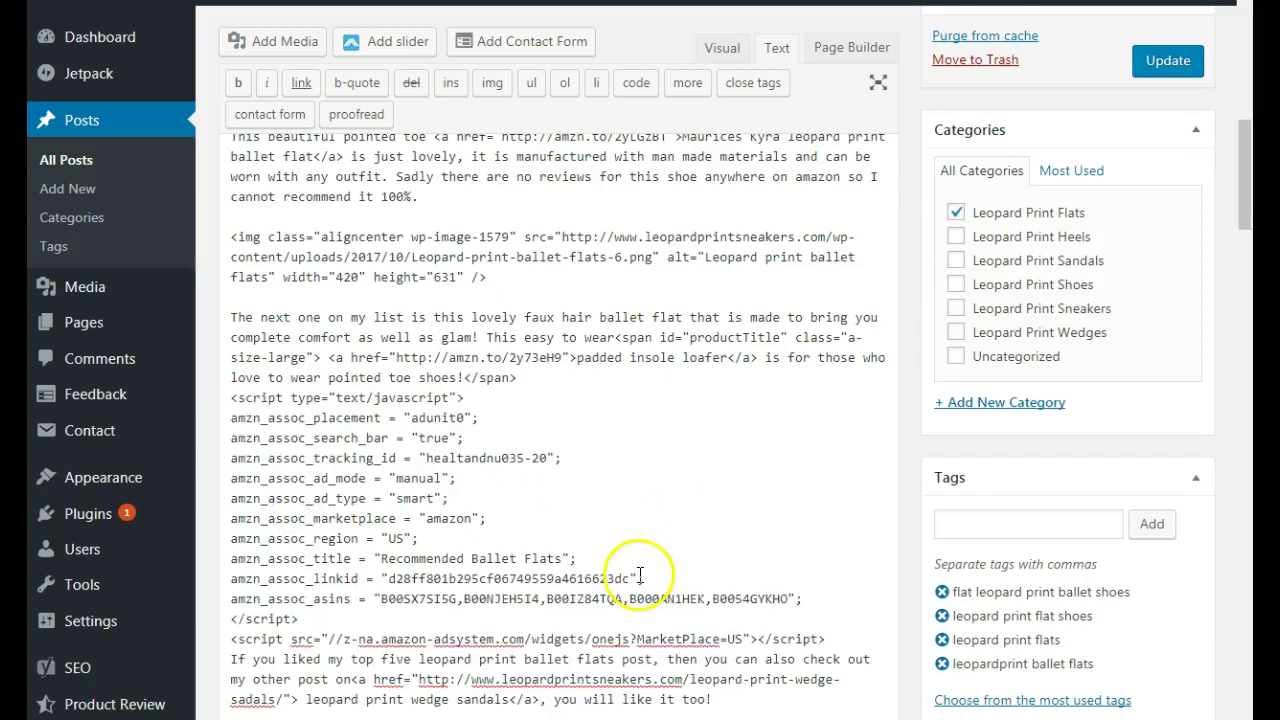
# Step: Return to the Visual view and update the 'Leopard Print Ballet Flats' post
pyautogui.scroll(-2, 652, 570)
pyautogui.scroll(6, 669, 537)
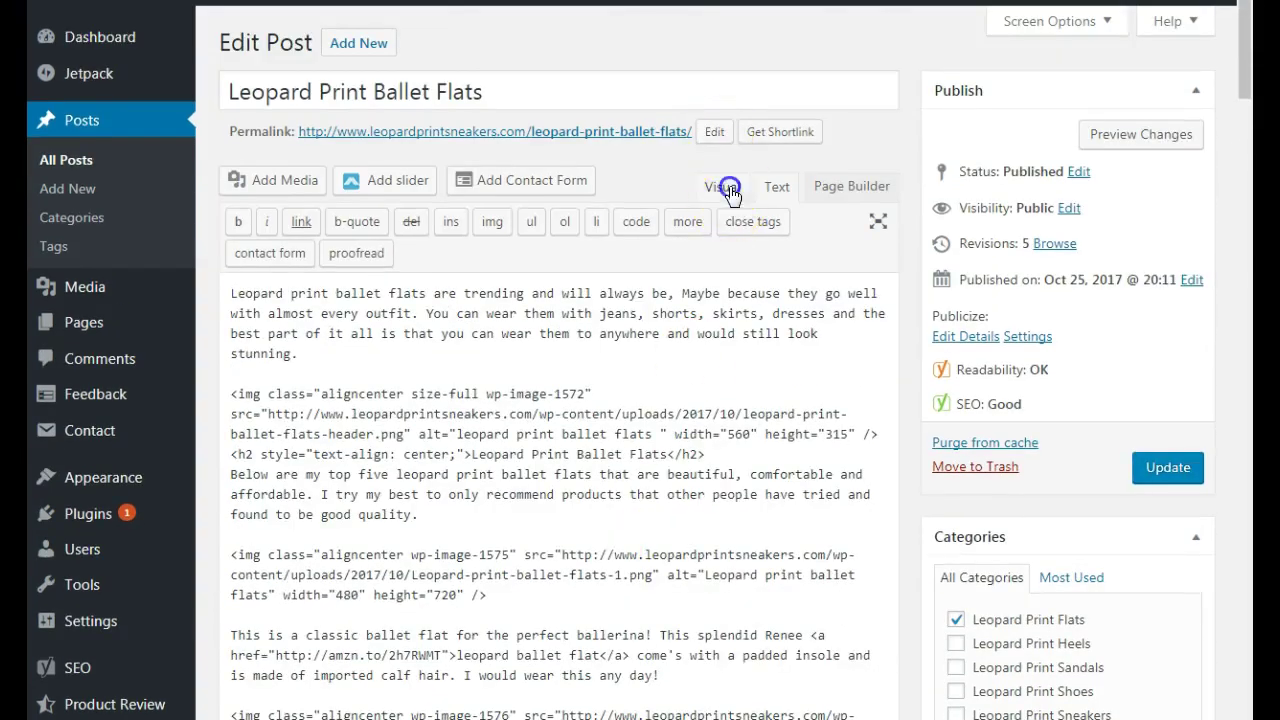
pyautogui.click(722, 187)
pyautogui.scroll(-3, 657, 437)
pyautogui.click(1168, 212)
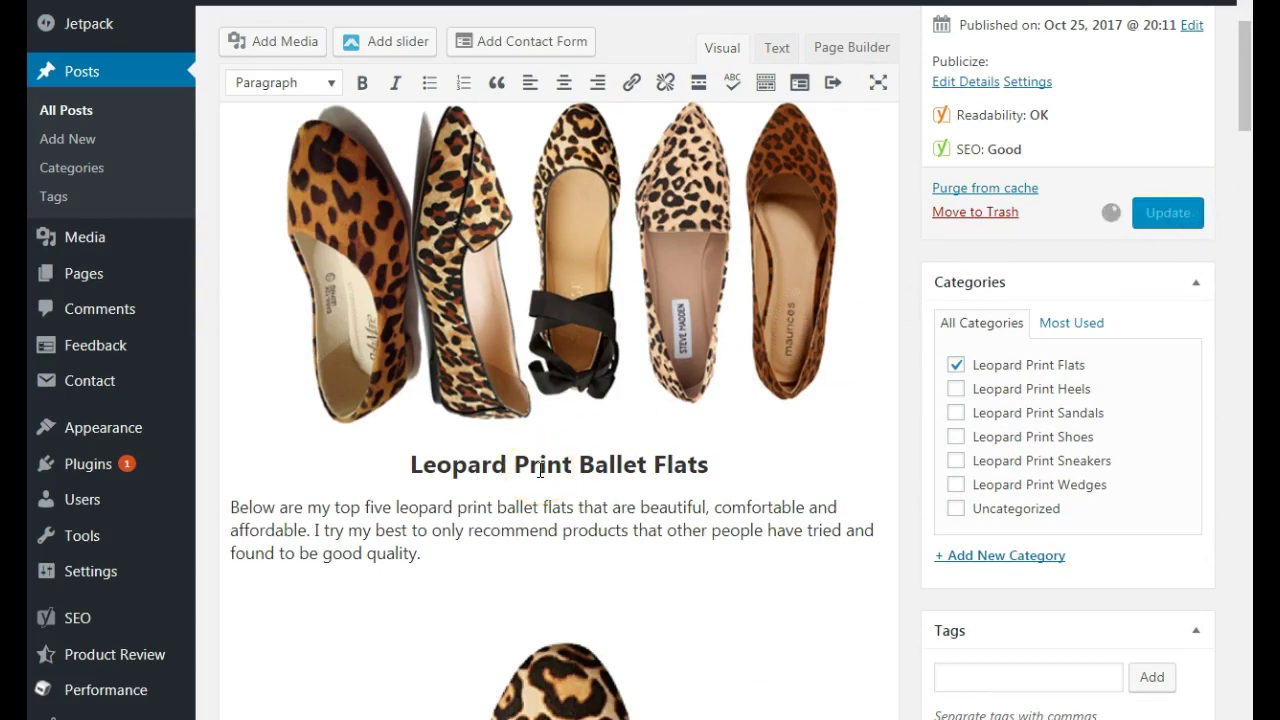
pyautogui.scroll(3, 540, 469)
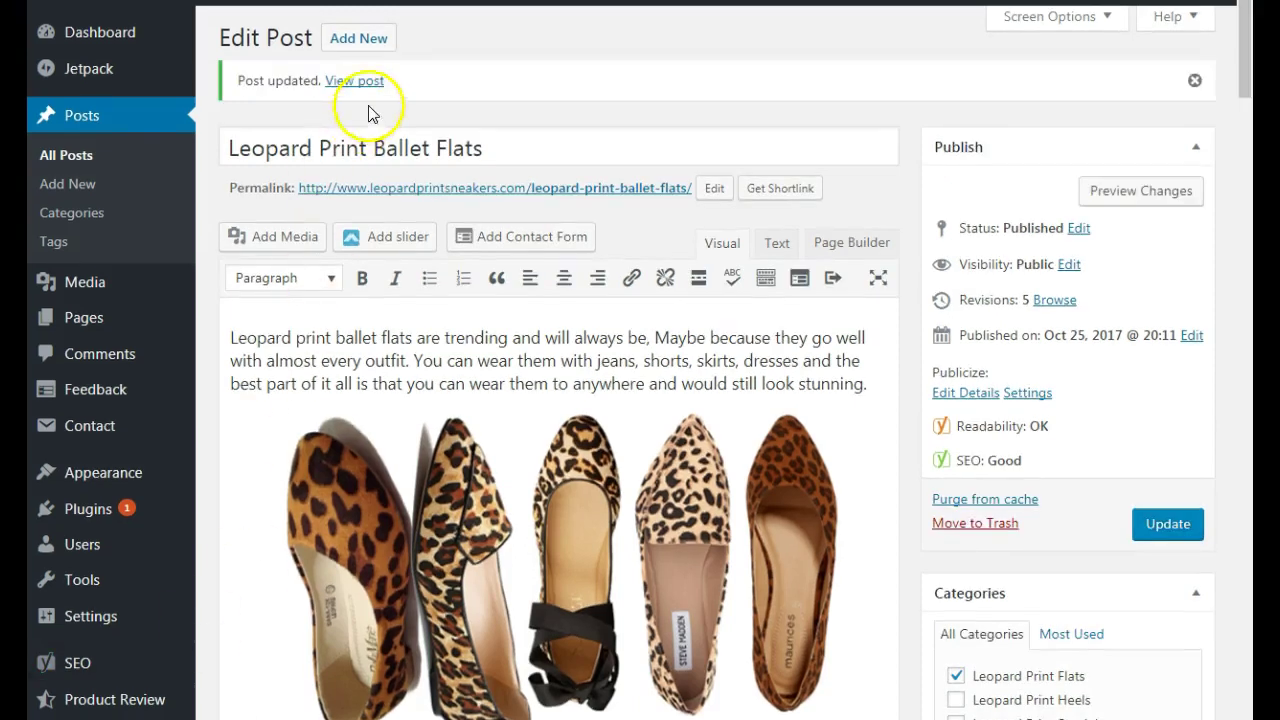
pyautogui.click(360, 81)
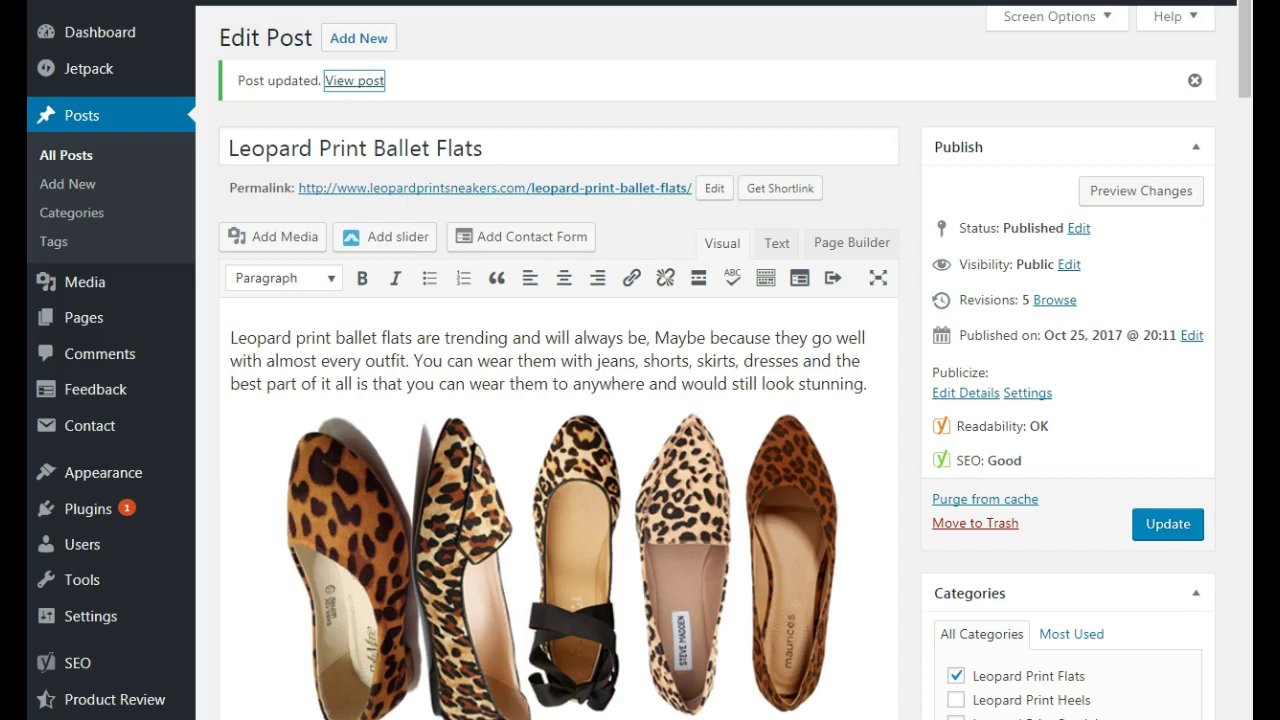
# Step: Scroll the live post to check the Recommended Ballet Flats ad appears before the closing paragraph
pyautogui.scroll(-15, 677, 323)
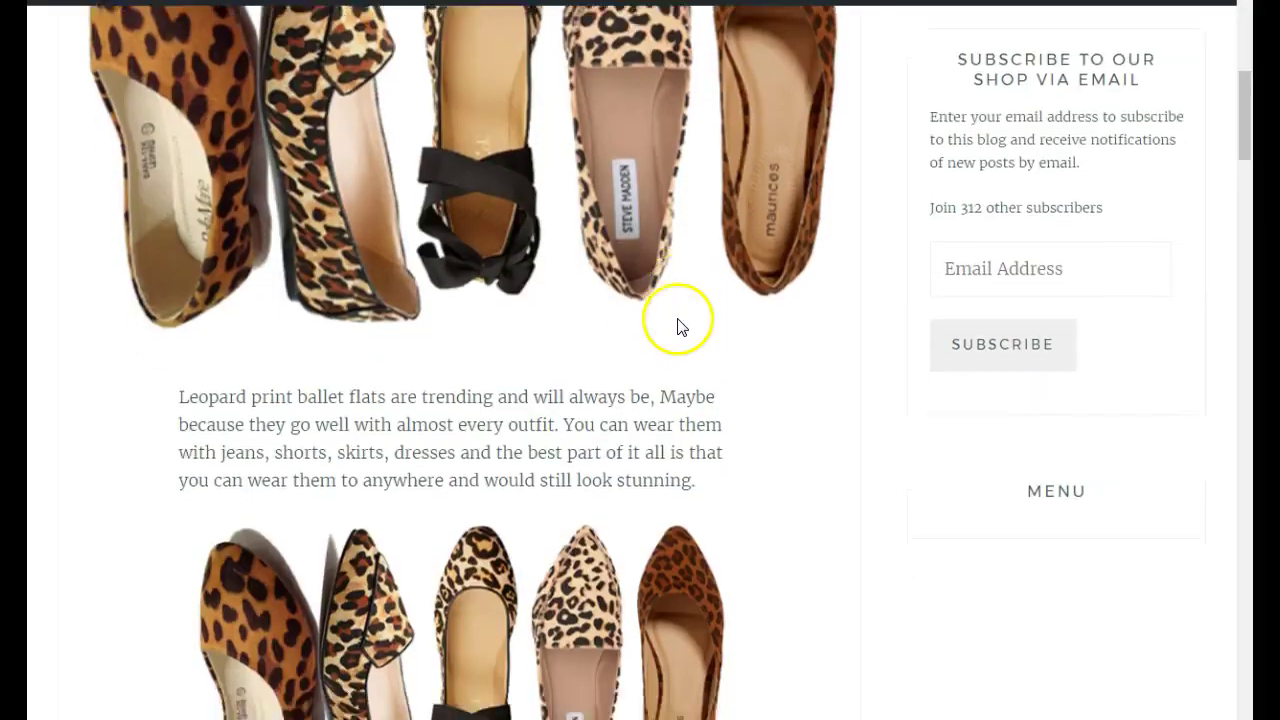
pyautogui.scroll(-20, 682, 327)
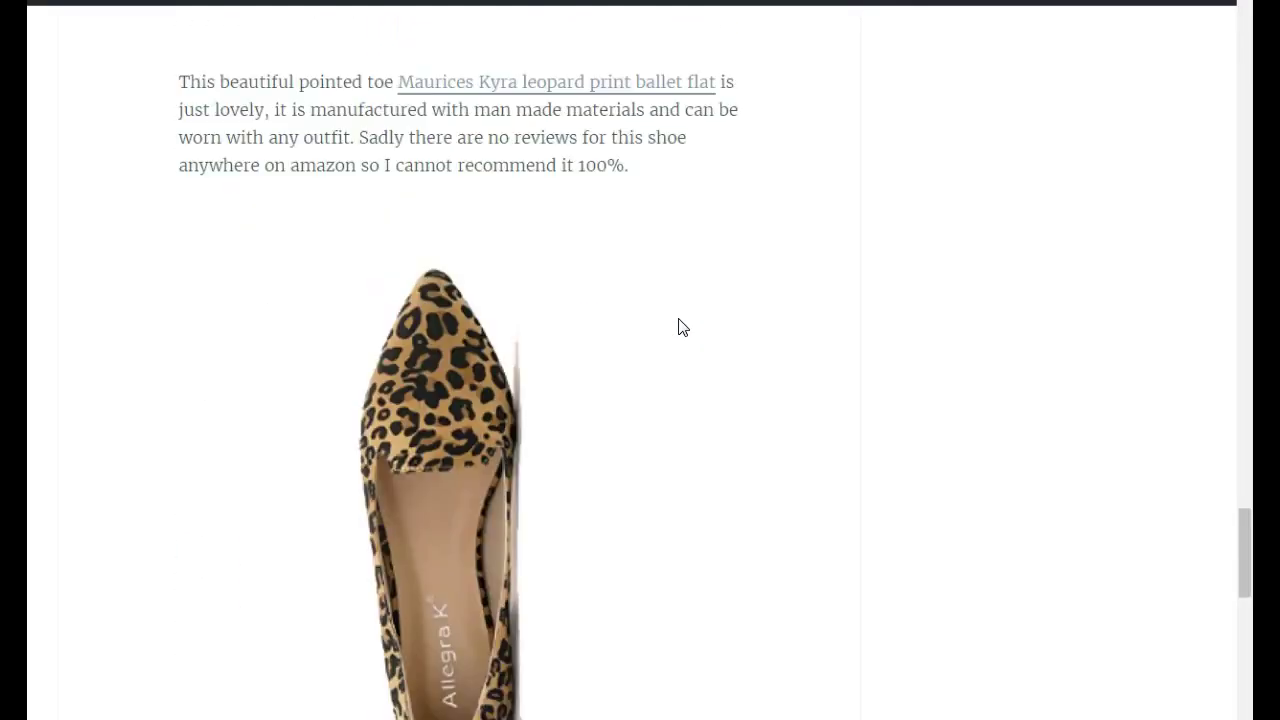
pyautogui.scroll(10, 679, 325)
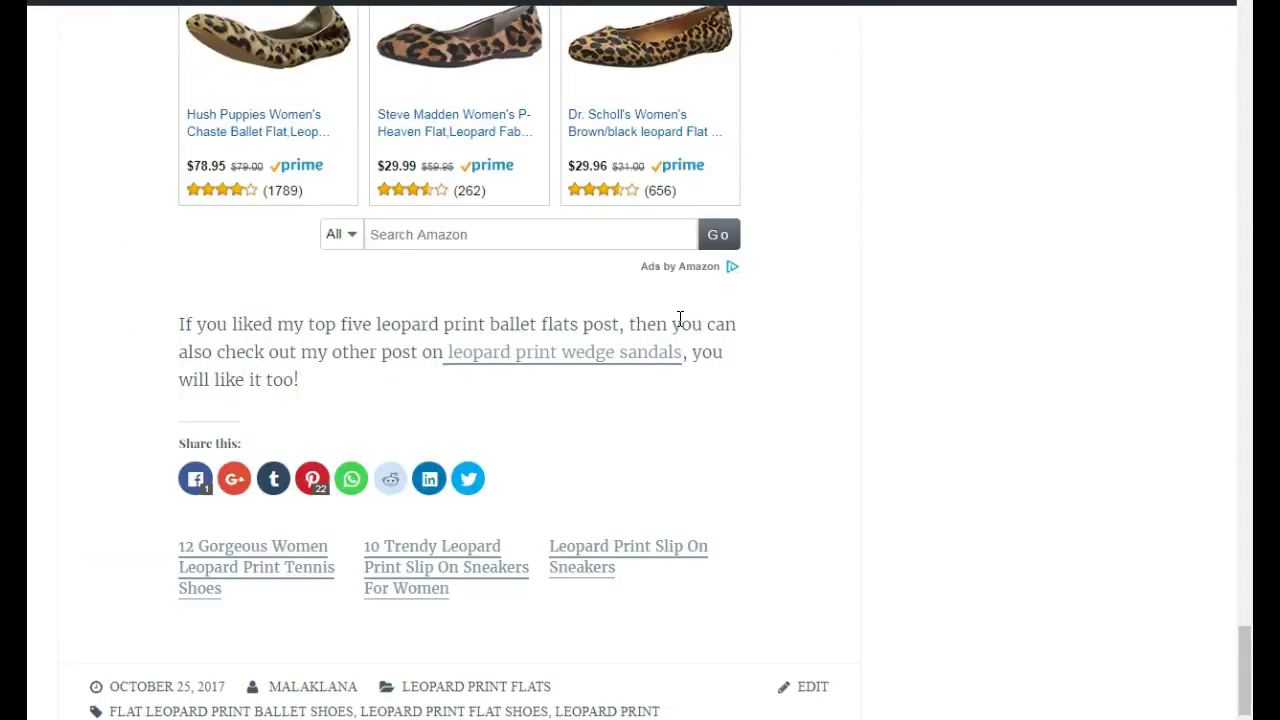
pyautogui.scroll(8, 743, 371)
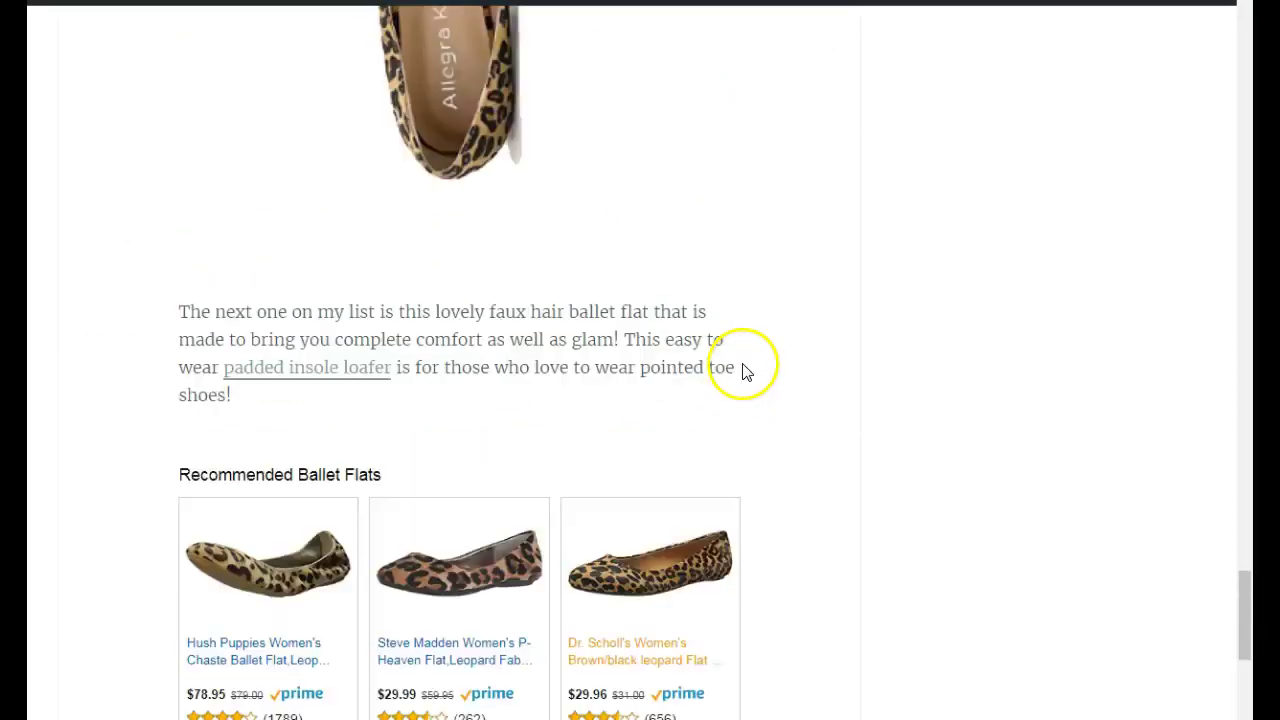
pyautogui.scroll(-8, 749, 370)
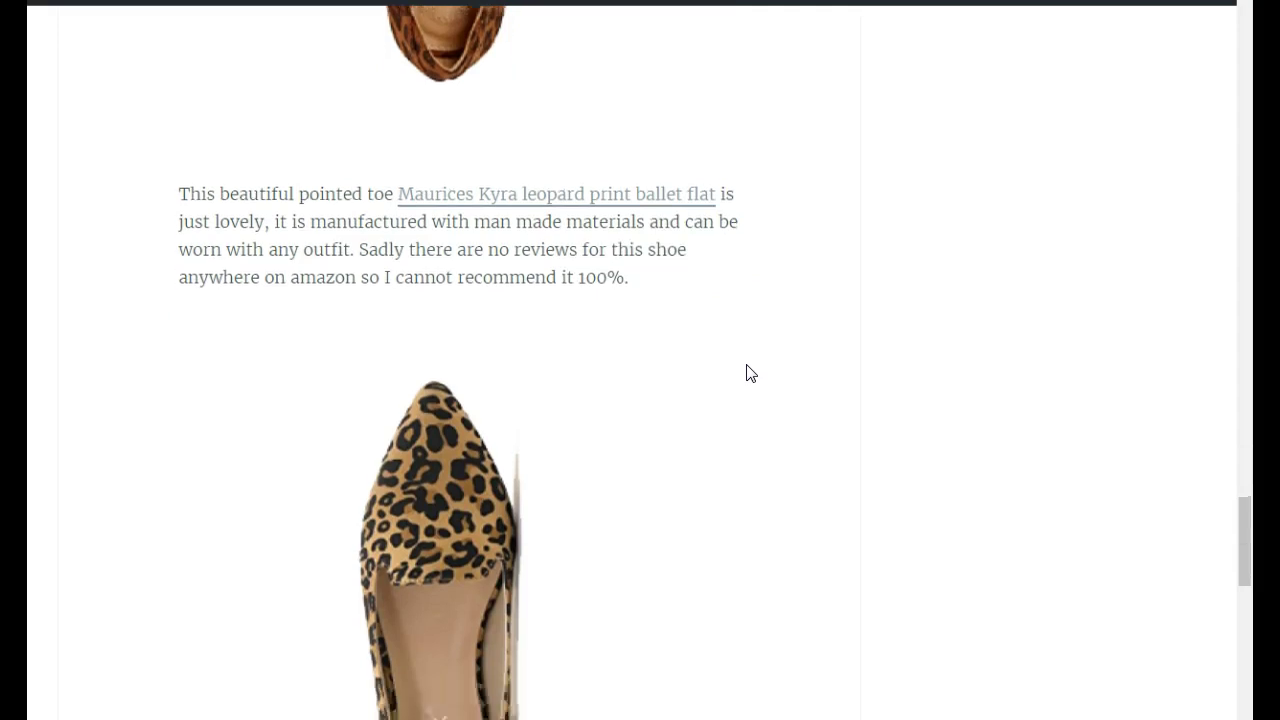
pyautogui.scroll(-5, 754, 380)
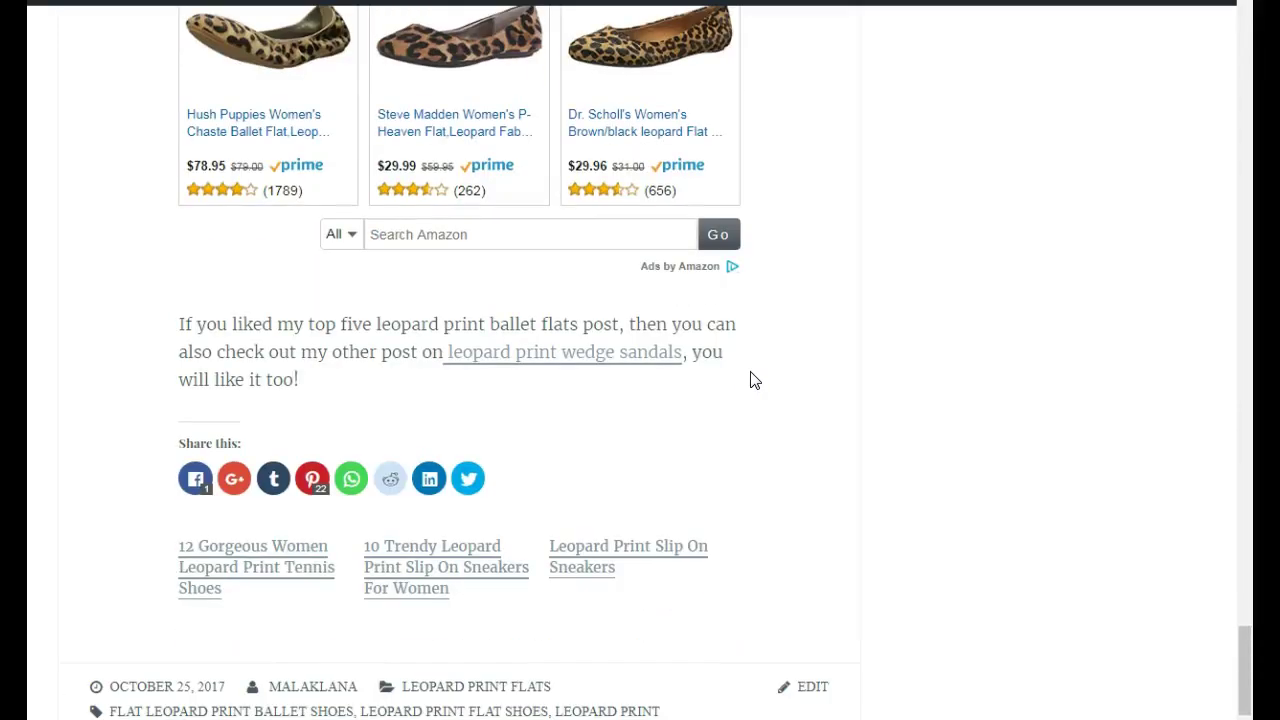
pyautogui.scroll(5, 766, 369)
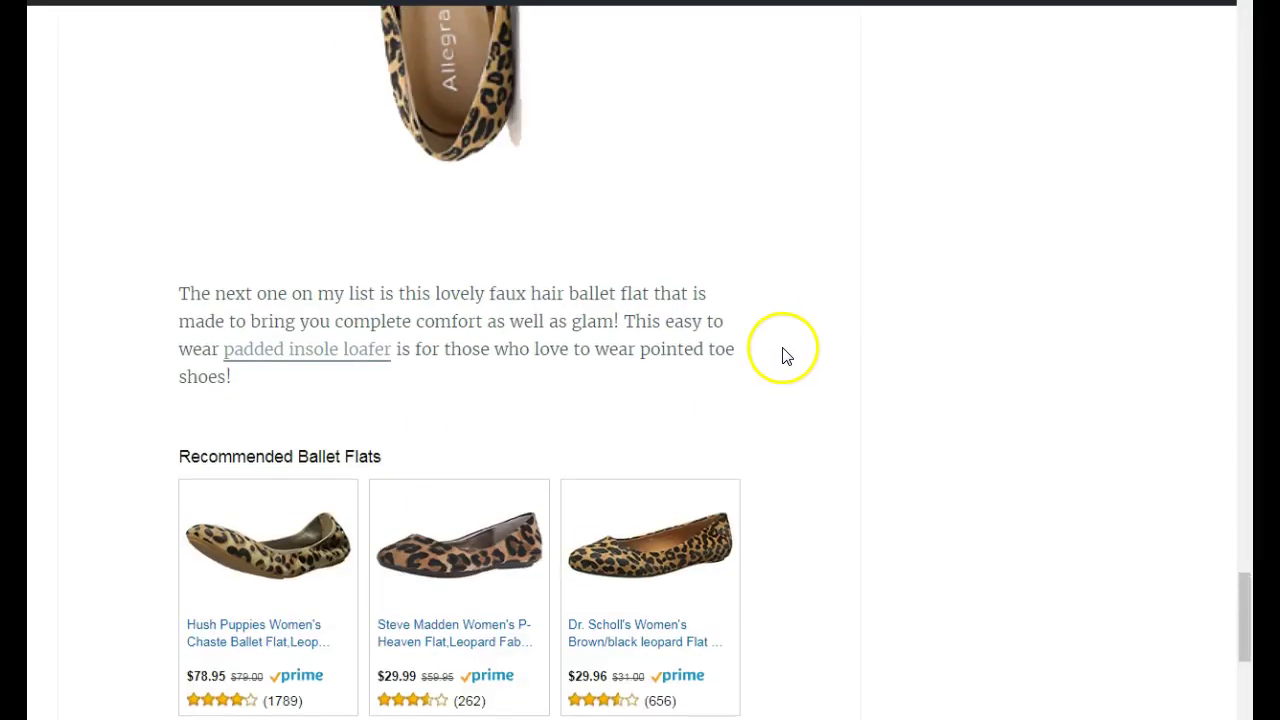
pyautogui.scroll(-5, 780, 340)
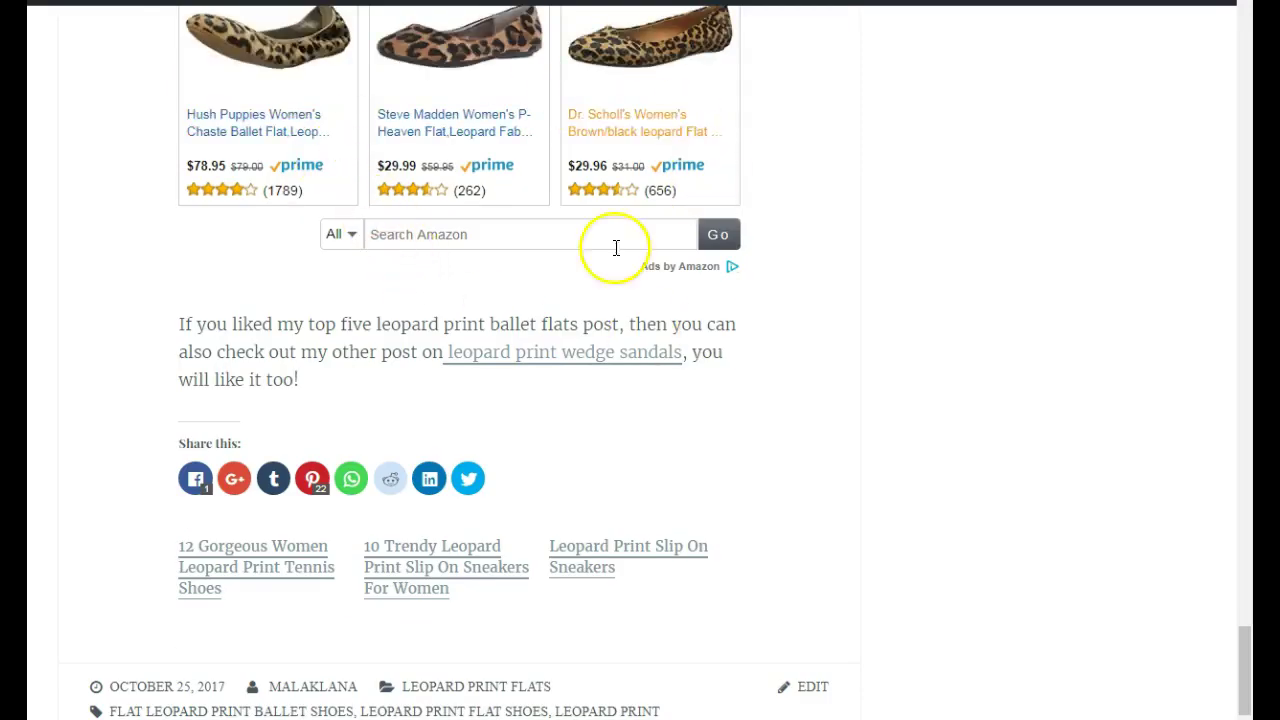
pyautogui.scroll(3, 525, 316)
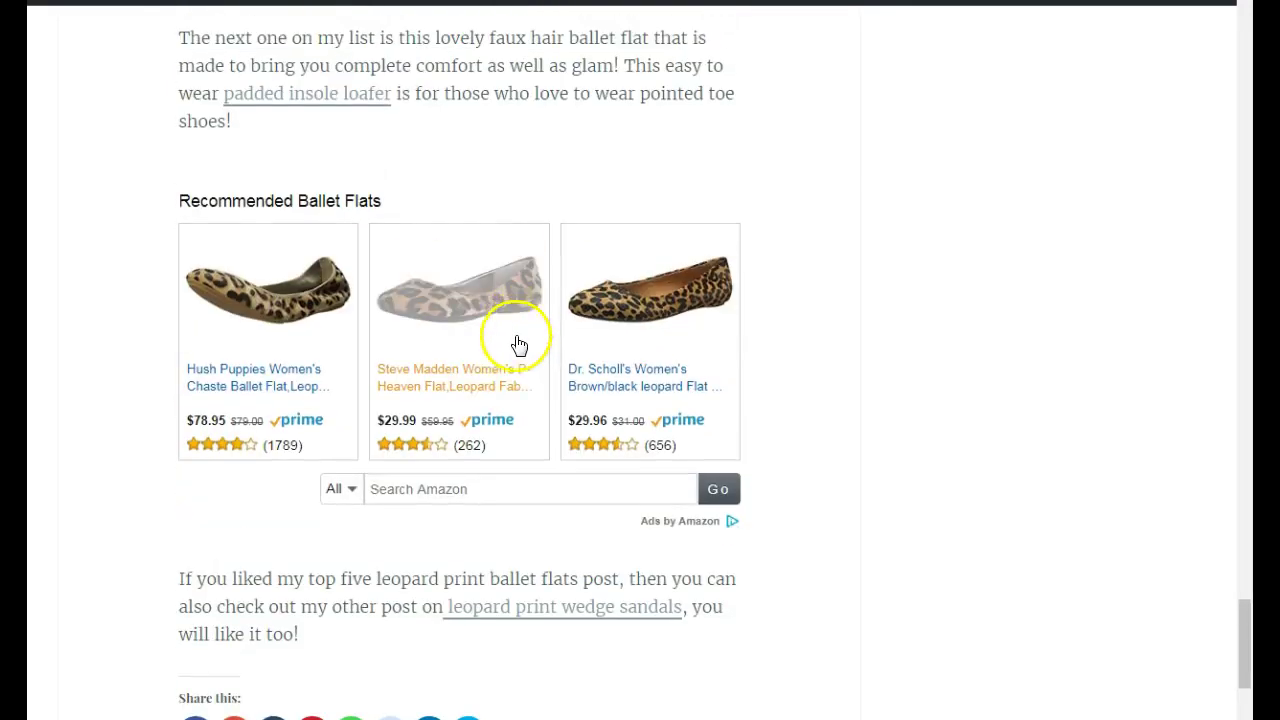